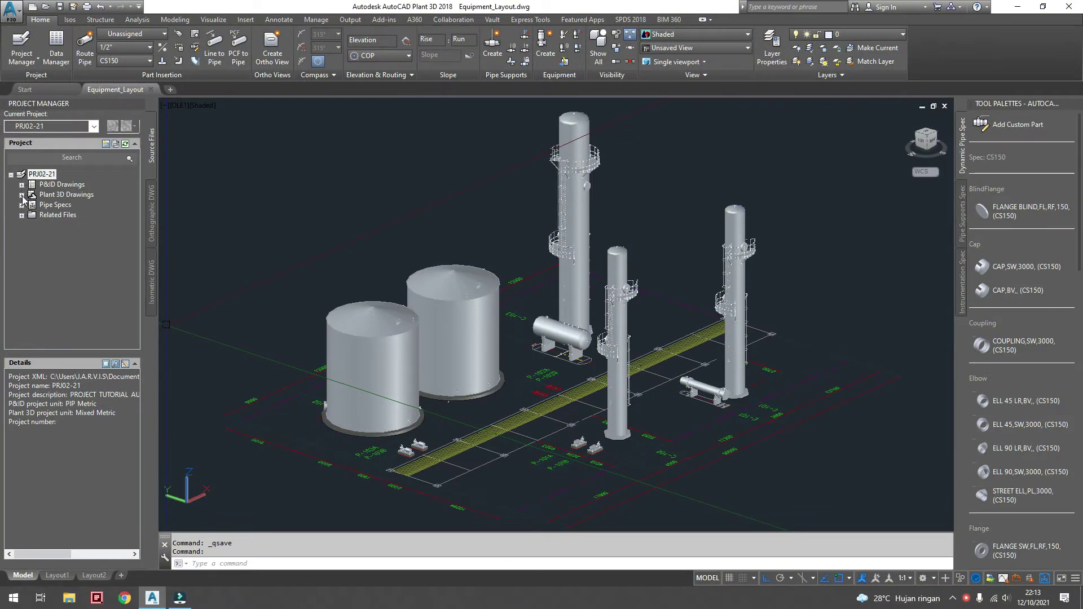
- Create a new project drawing named Civil under Plant 3D Drawings
{"action": "double_click", "coordinate": [24, 195]}
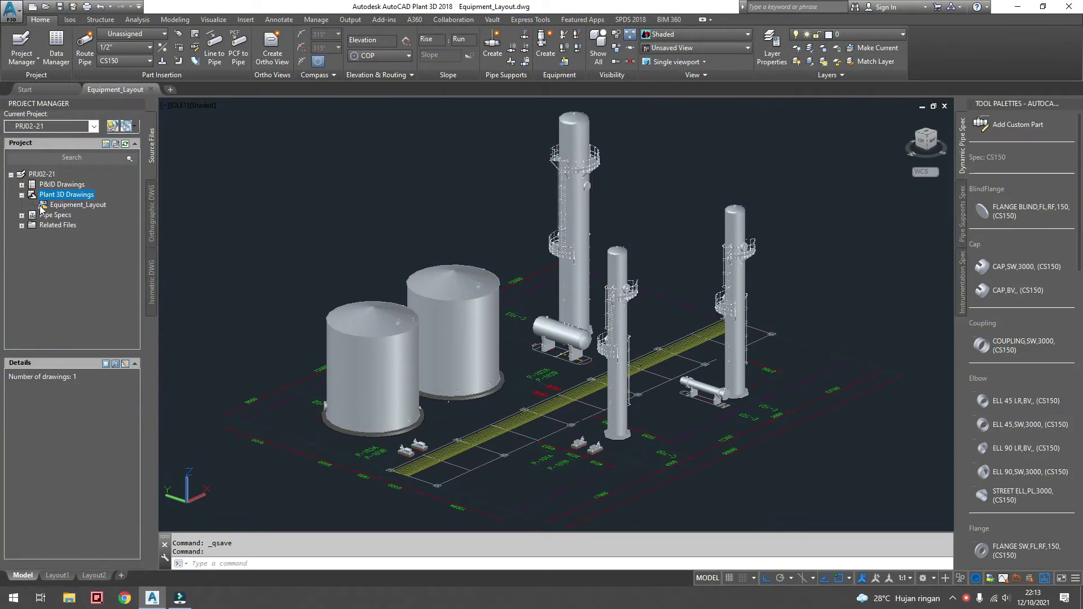
{"action": "right_click", "coordinate": [69, 197]}
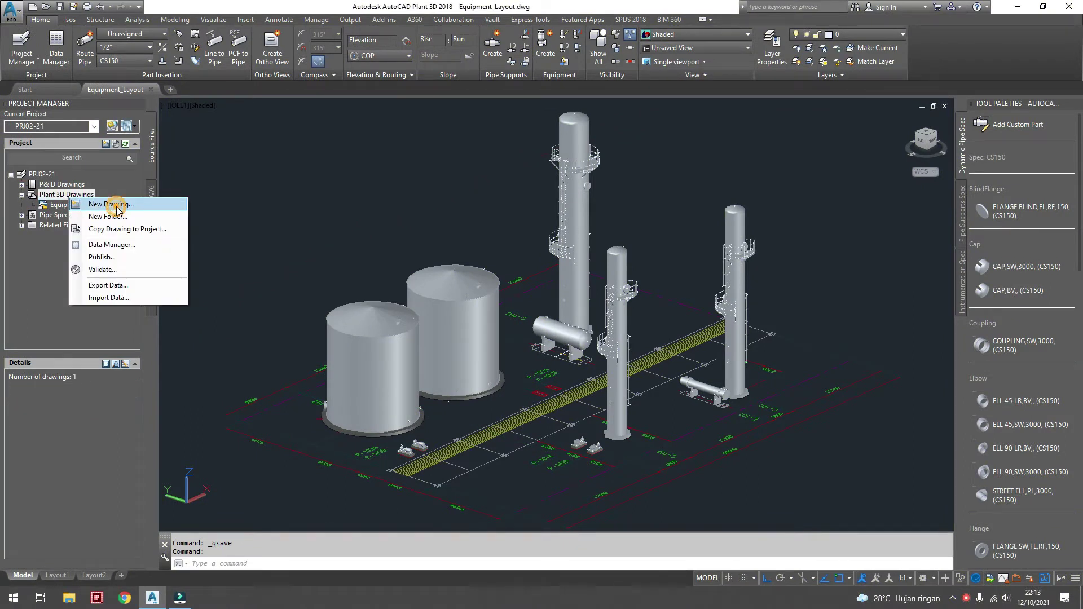
{"action": "left_click", "coordinate": [117, 207]}
{"action": "type", "text": "Civil.dwg"}
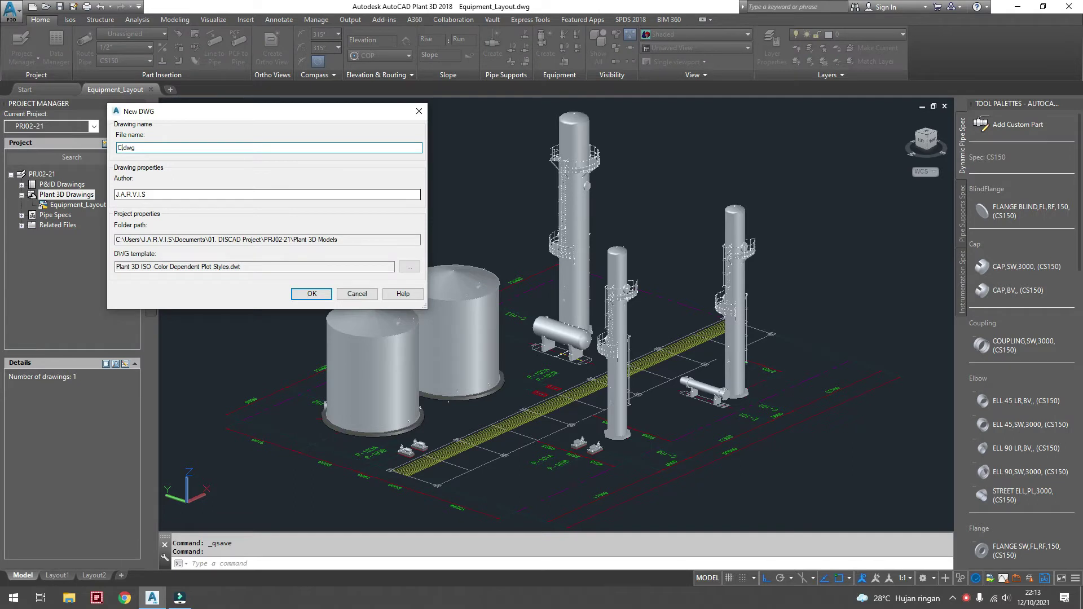
{"action": "left_click", "coordinate": [311, 294]}
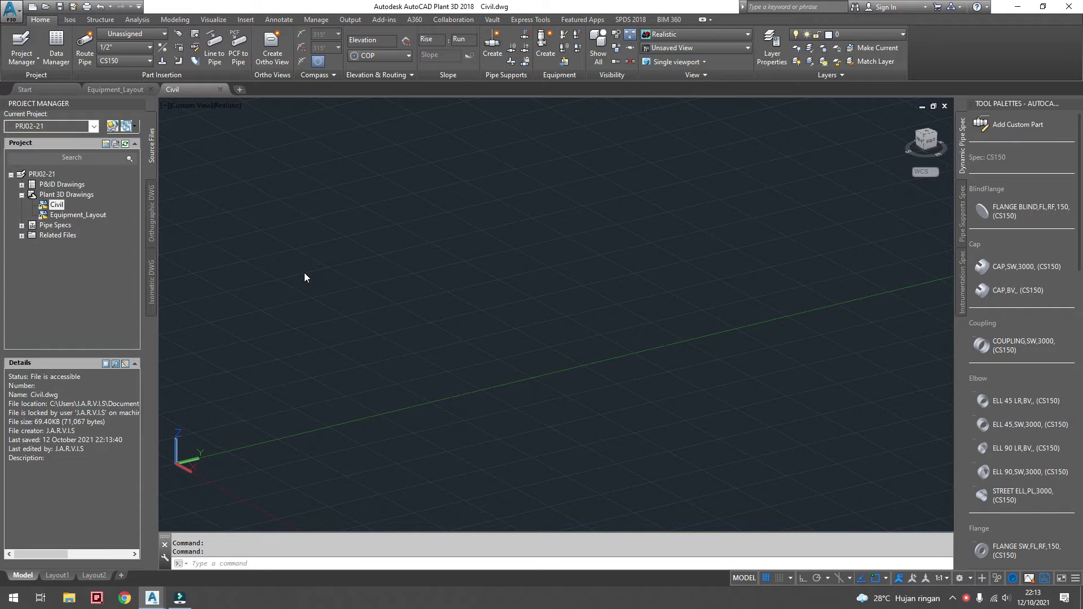
- Attach Equipment Layout.dwg as an Overlay external reference via XREF
{"action": "middle_click_drag", "start_coordinate": [296, 451], "coordinate": [319, 304]}
{"action": "type", "text": "xref"}
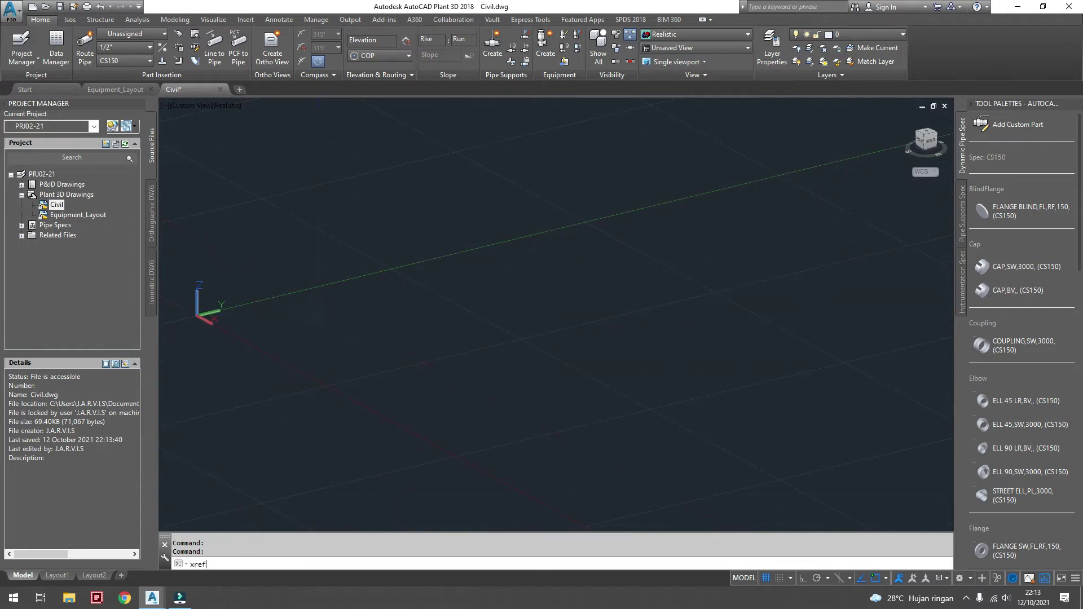
{"action": "key", "text": "Return"}
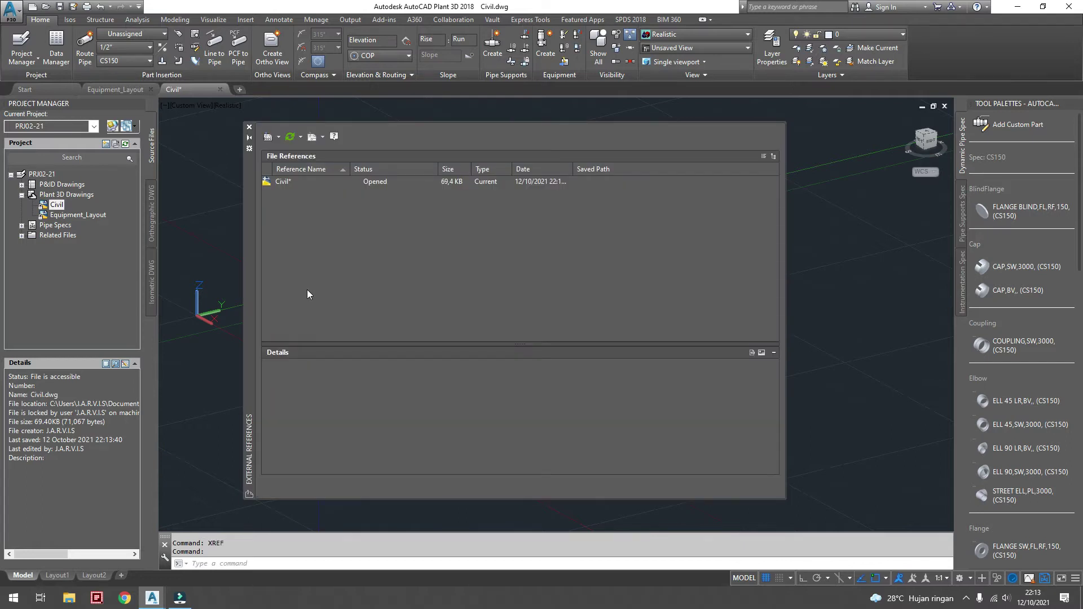
{"action": "left_click", "coordinate": [268, 137]}
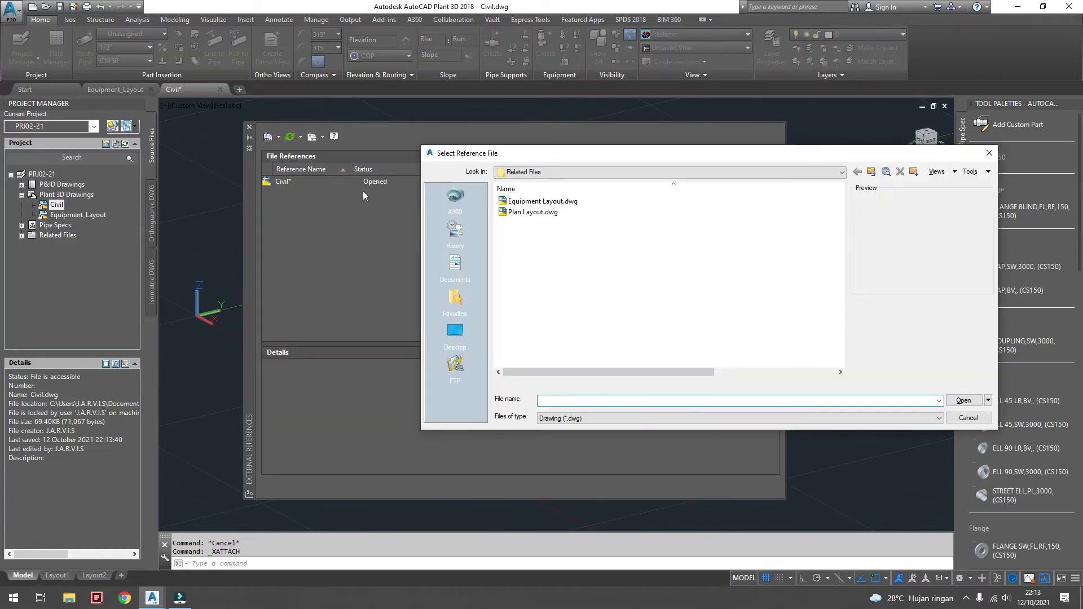
{"action": "left_click", "coordinate": [529, 202]}
{"action": "left_click", "coordinate": [966, 401]}
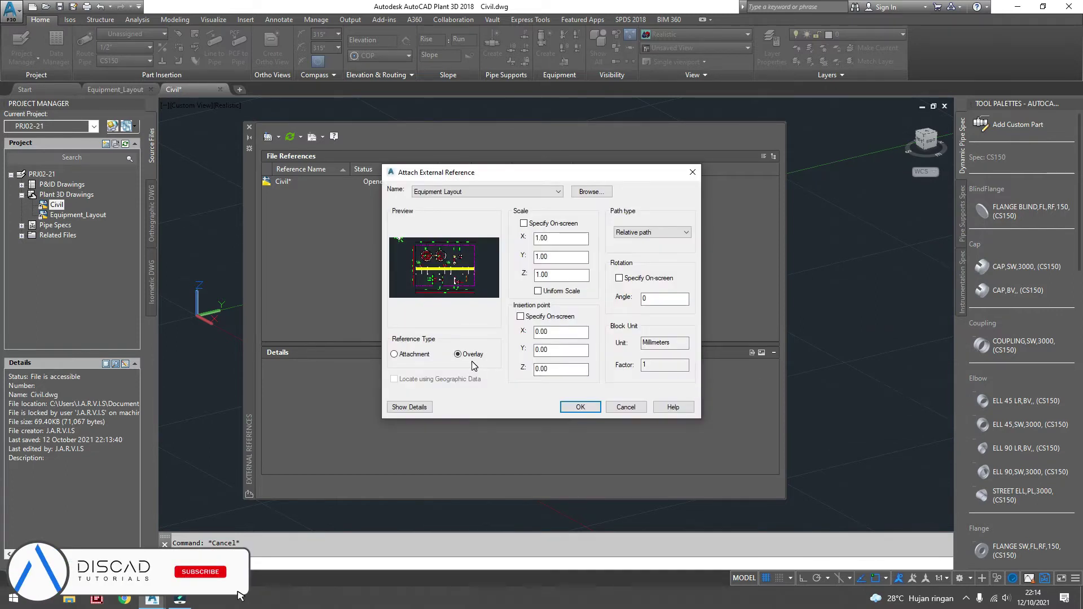
{"action": "left_click", "coordinate": [579, 406]}
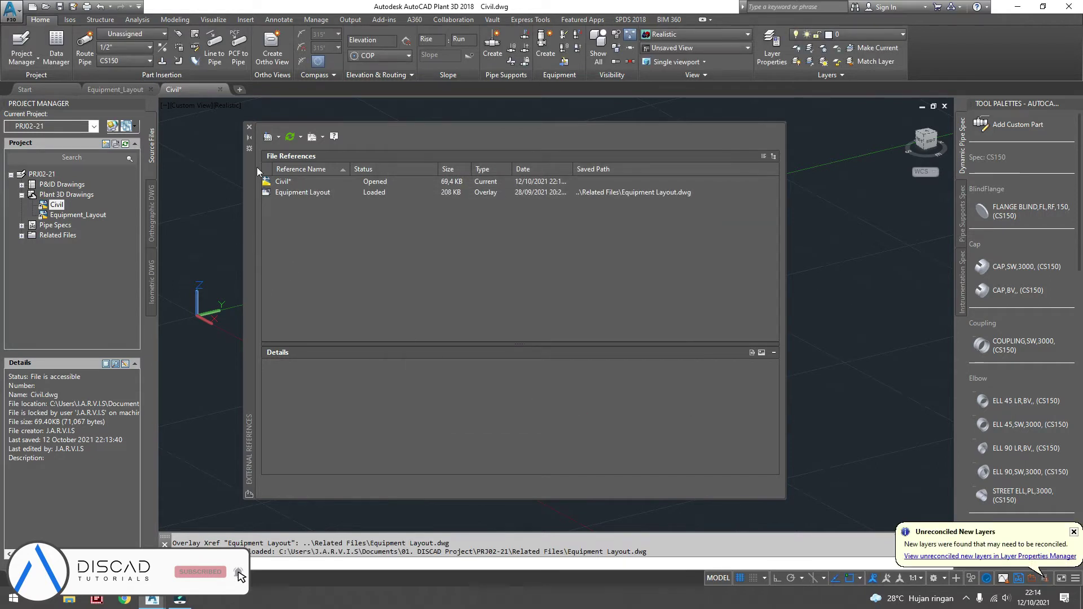
{"action": "left_click", "coordinate": [248, 127]}
- Zoom to extents and orbit along the yellow pipe band of the layout
{"action": "type", "text": "z"}
{"action": "key", "text": "Return"}
{"action": "type", "text": "a"}
{"action": "key", "text": "Return"}
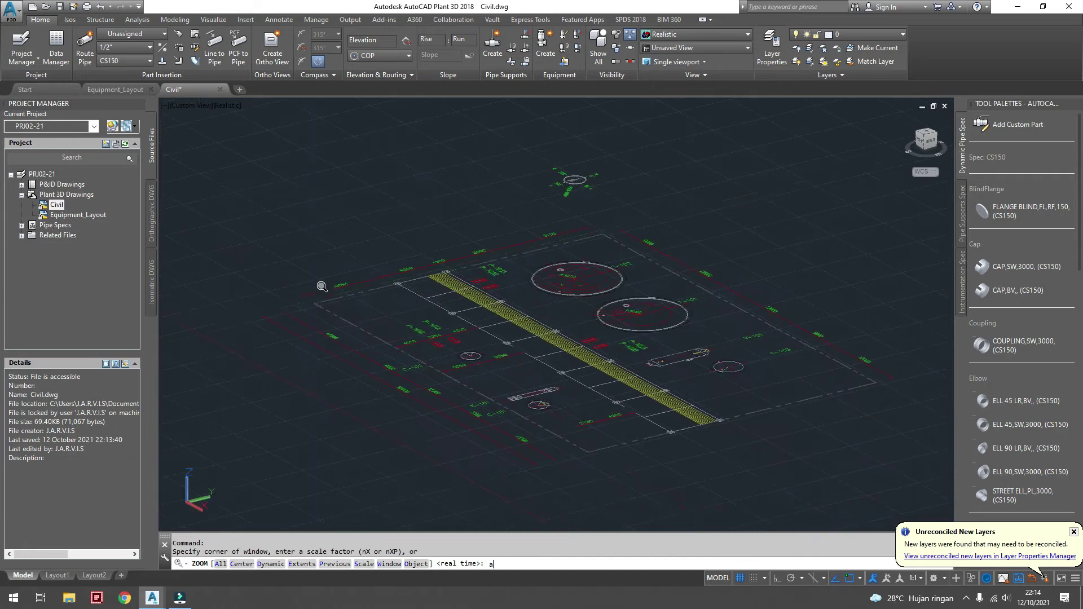
{"action": "mouse_move", "coordinate": [466, 409]}
{"action": "middle_mouse_down", "text": "shift"}
{"action": "mouse_move", "coordinate": [465, 367]}
{"action": "mouse_move", "coordinate": [296, 395]}
{"action": "middle_mouse_up", "text": "shift"}
{"action": "scroll", "coordinate": [465, 368], "scroll_direction": "up", "scroll_amount": 5}
{"action": "scroll", "coordinate": [296, 395], "scroll_direction": "down", "scroll_amount": 2}
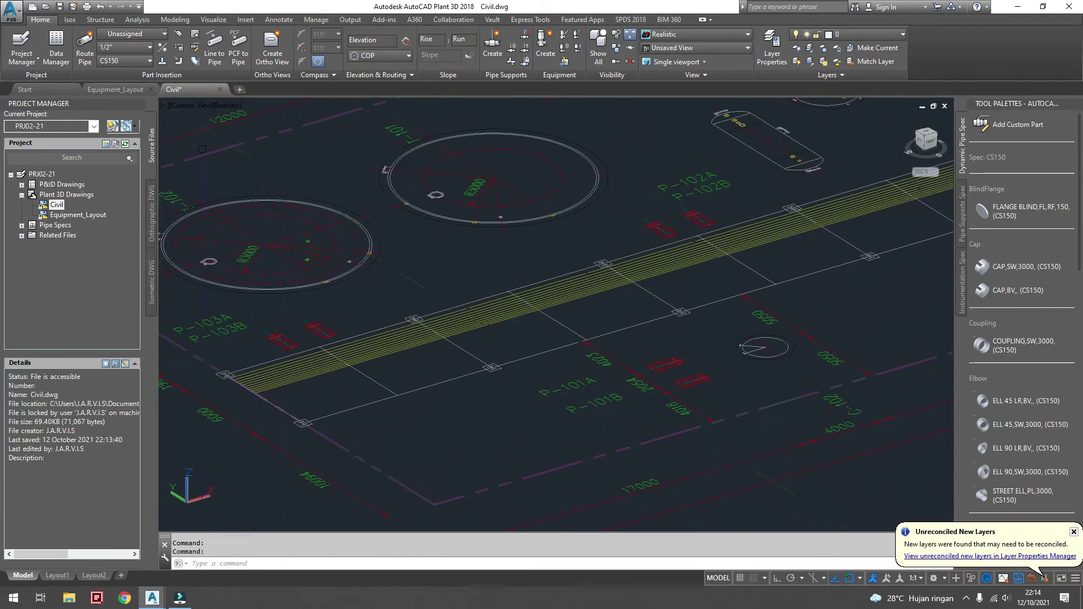
- Start a structural grid from the Structure tab and keep the name Pipe Rack
{"action": "left_click", "coordinate": [98, 21]}
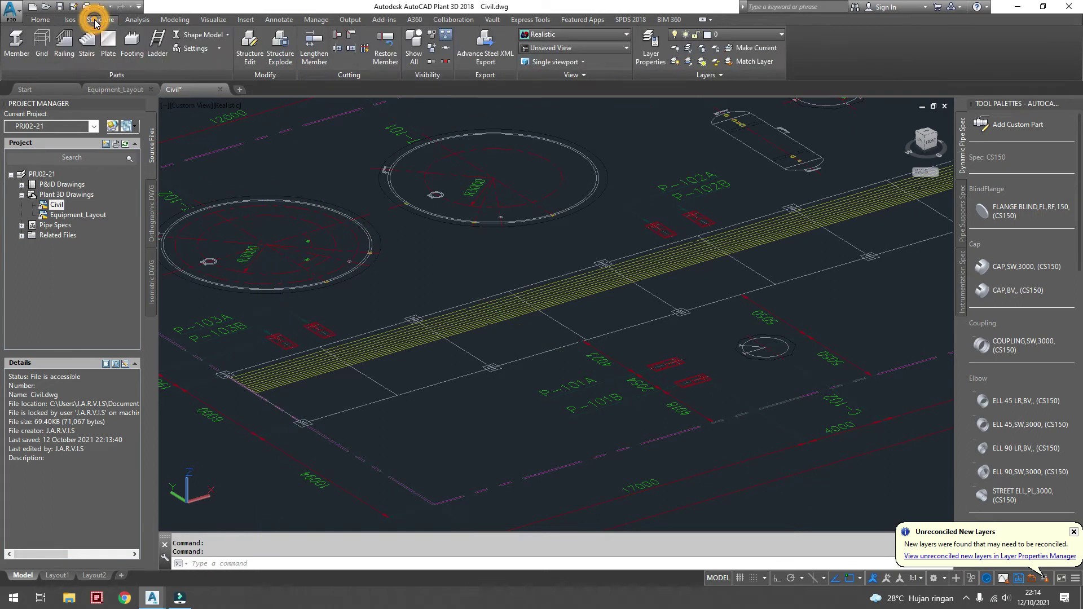
{"action": "left_click", "coordinate": [47, 41]}
{"action": "left_click_drag", "start_coordinate": [420, 221], "coordinate": [427, 192]}
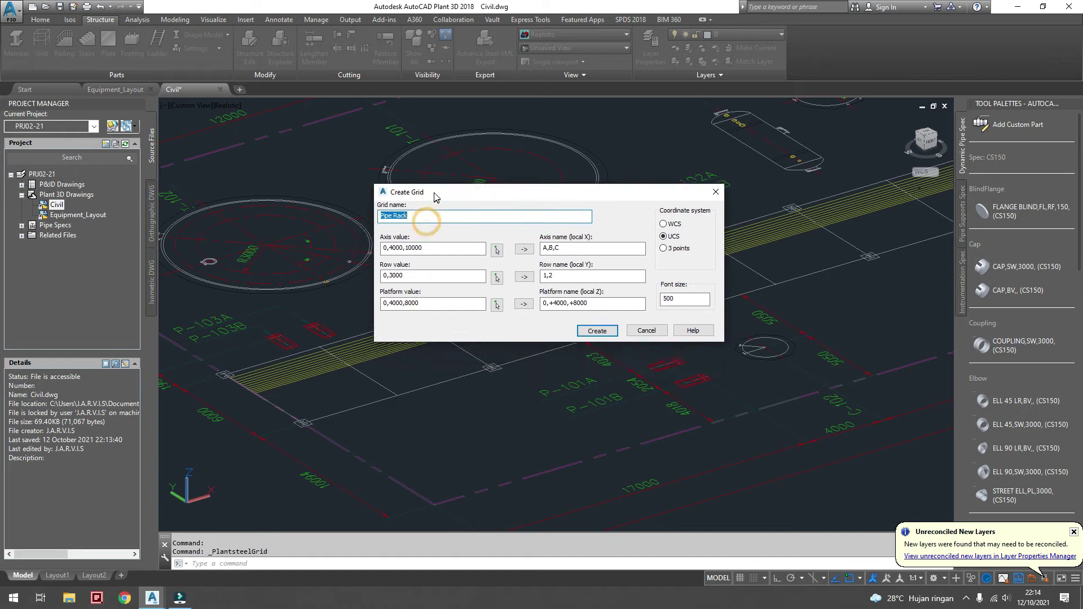
{"action": "left_click", "coordinate": [397, 213]}
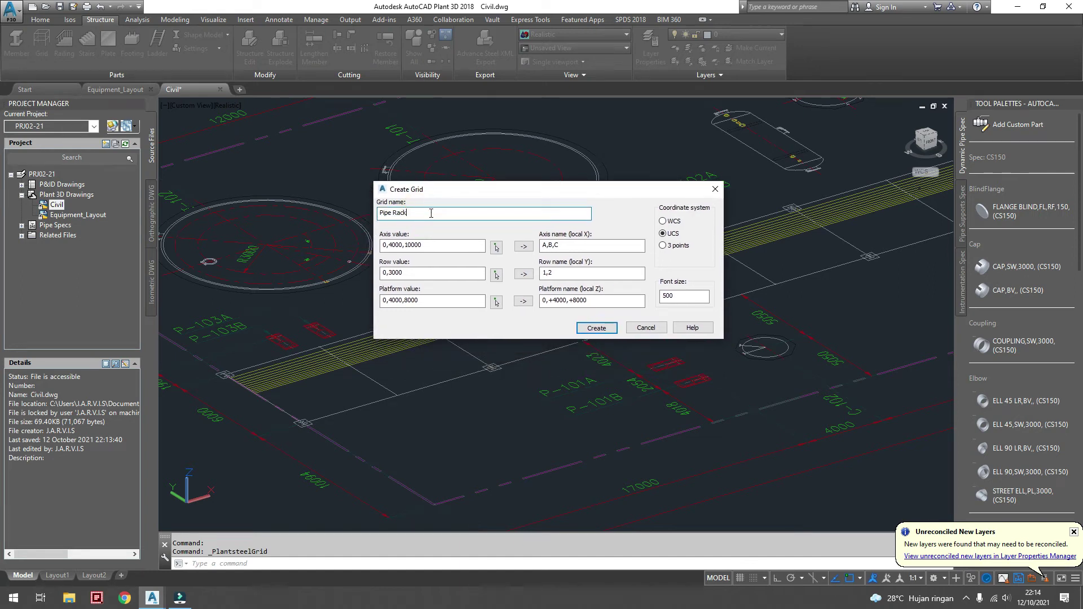
{"action": "left_click", "coordinate": [431, 244]}
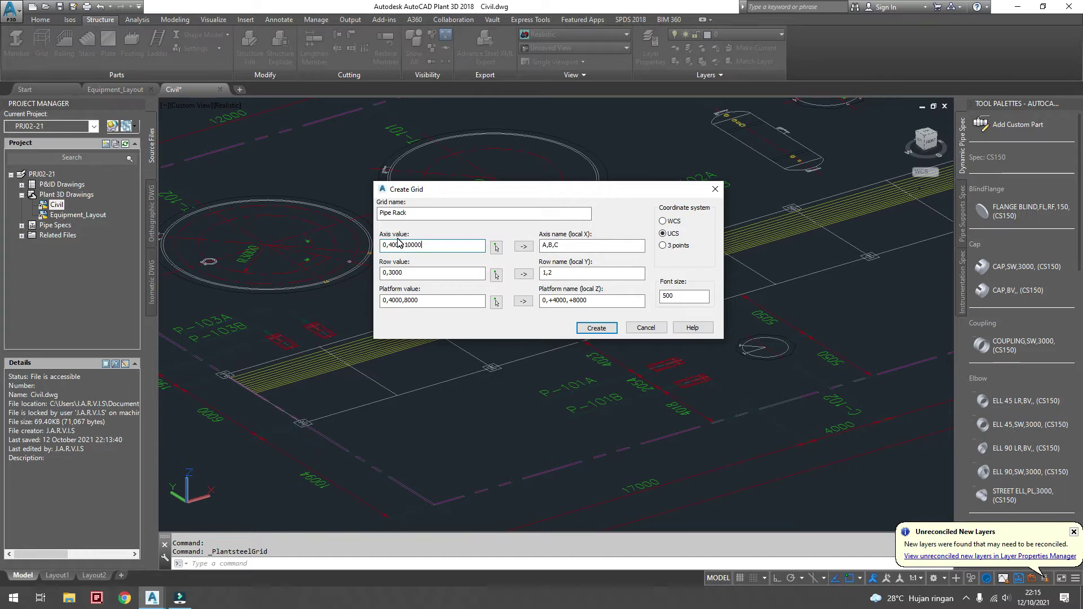
- Set axis values to 0,10000,20000,30000,40000,50000 and axis names to 1,2,3,4,5,6,7
{"action": "left_click_drag", "start_coordinate": [389, 247], "coordinate": [428, 247]}
{"action": "type", "text": "10000,"}
{"action": "type", "text": "20000,30000,40000,"}
{"action": "type", "text": "50000"}
{"action": "left_click", "coordinate": [549, 244]}
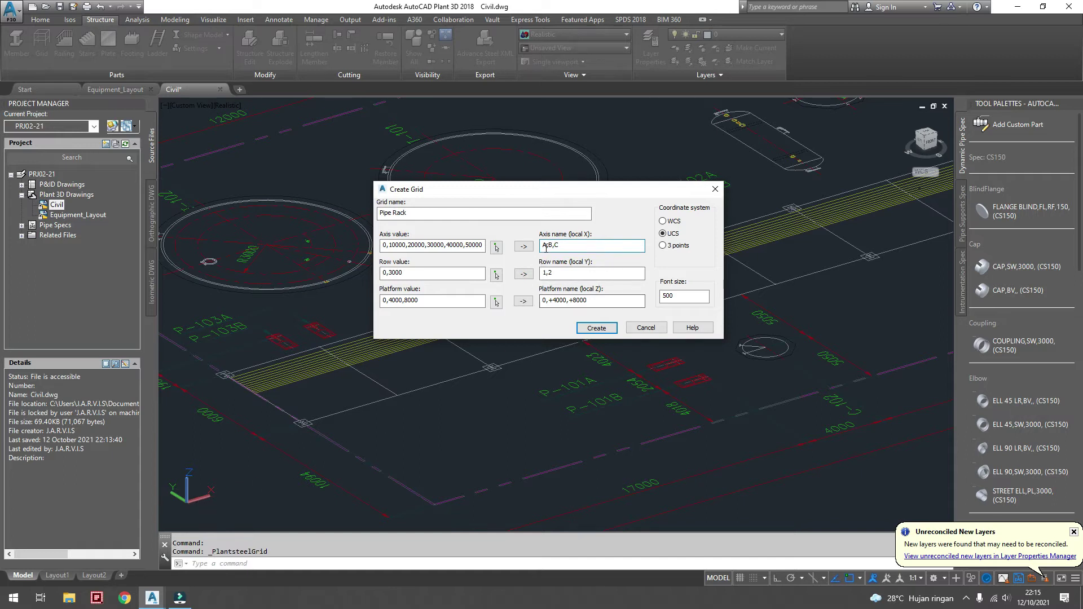
{"action": "double_click", "coordinate": [545, 245]}
{"action": "double_click", "coordinate": [542, 247]}
{"action": "type", "text": "1"}
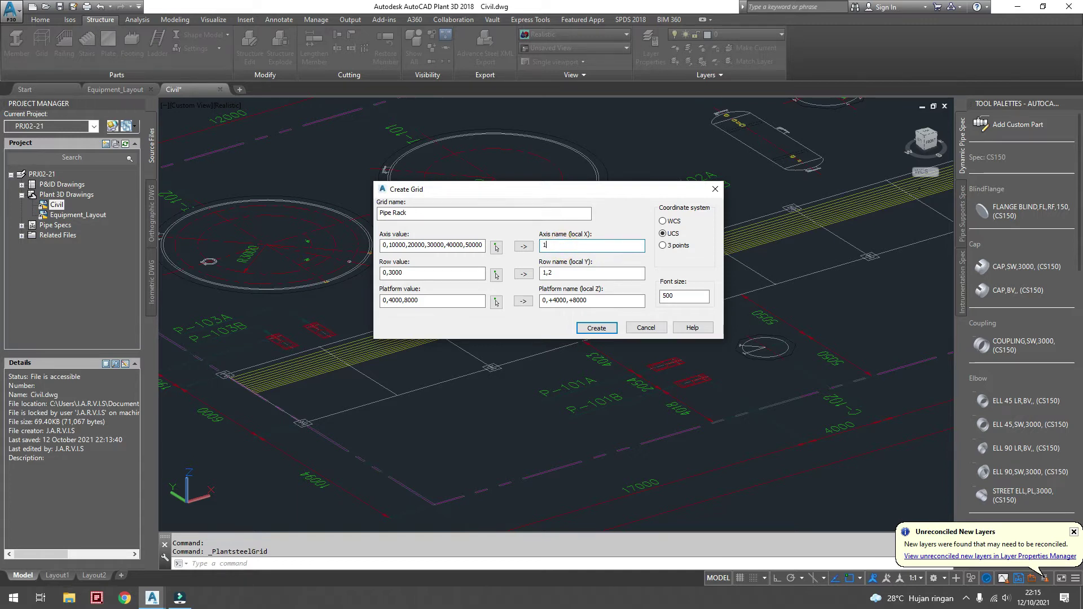
{"action": "type", "text": ",2,3,"}
{"action": "type", "text": "4,5,6"}
{"action": "type", "text": ",7"}
- Set the row values to 0,6000 and row names to A,B
{"action": "left_click", "coordinate": [405, 272]}
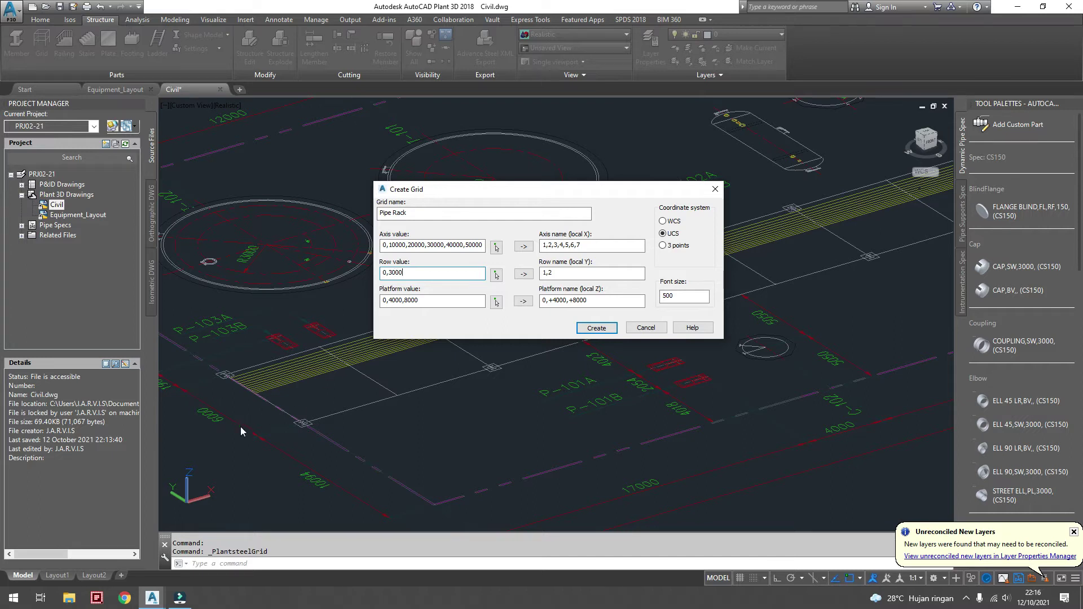
{"action": "left_click", "coordinate": [393, 273]}
{"action": "key", "text": "BackSpace"}
{"action": "type", "text": "6"}
{"action": "left_click", "coordinate": [543, 274]}
{"action": "type", "text": "A"}
{"action": "double_click", "coordinate": [551, 274]}
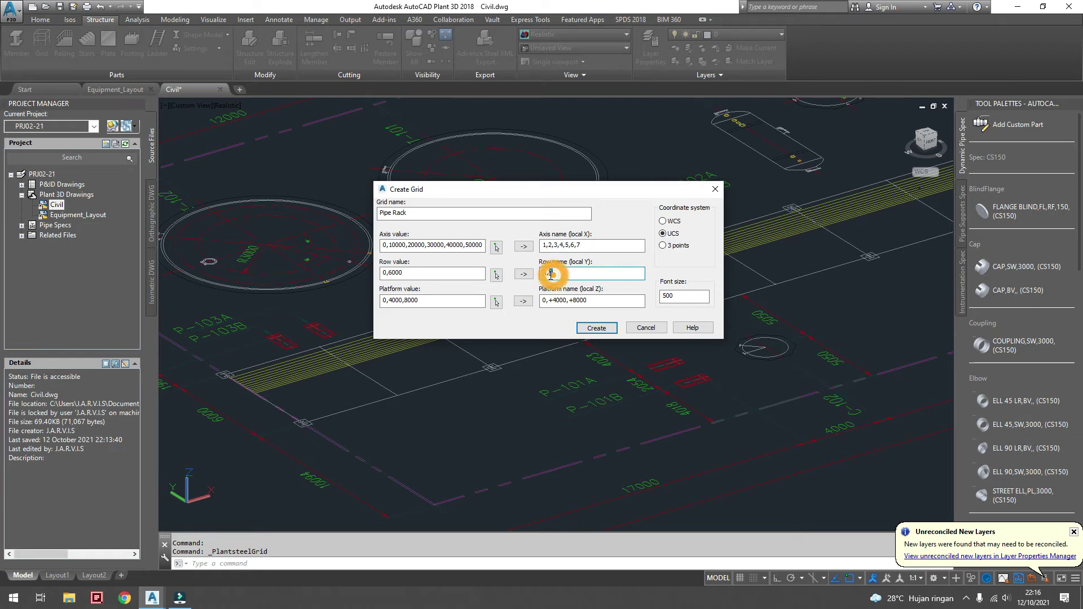
{"action": "type", "text": "B"}
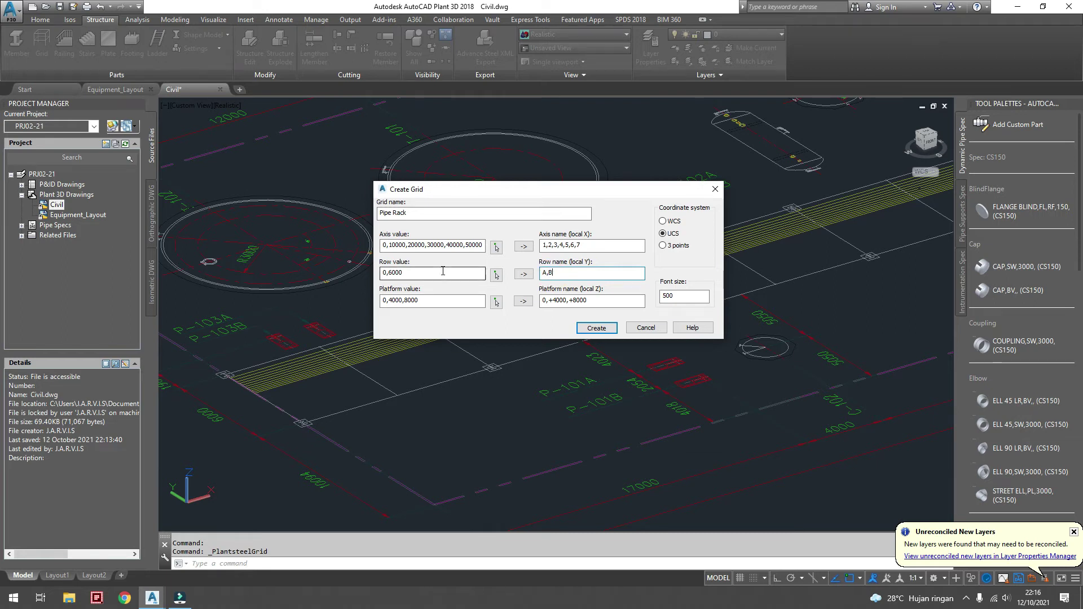
- Set the platform levels to 0,3750,5250,7500
{"action": "left_click", "coordinate": [430, 300]}
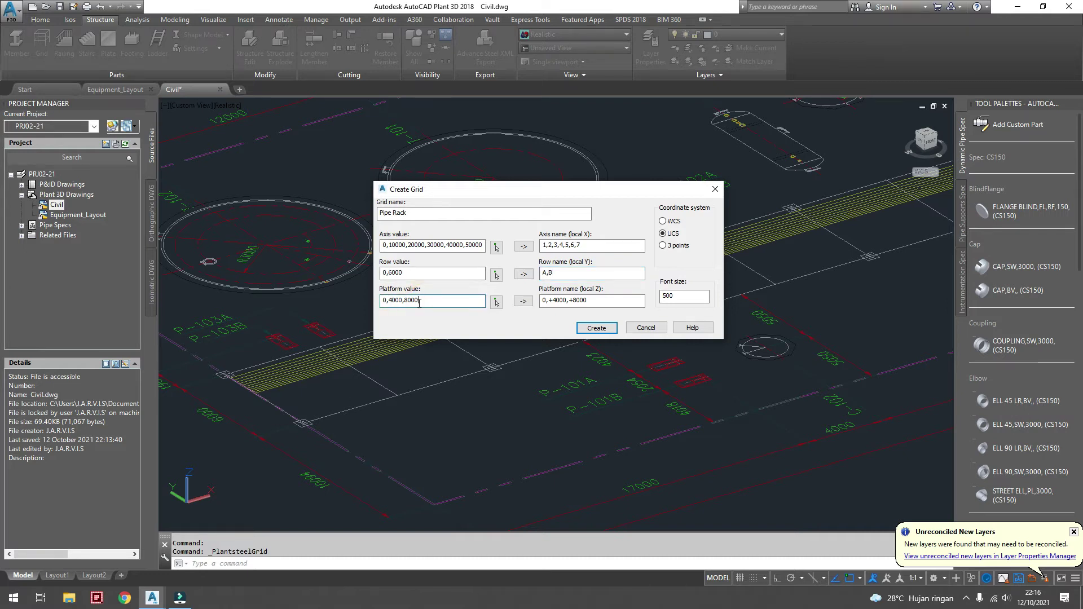
{"action": "left_click_drag", "start_coordinate": [420, 301], "coordinate": [389, 301]}
{"action": "key", "text": "BackSpace"}
{"action": "type", "text": "50,5250,7500"}
{"action": "left_click_drag", "start_coordinate": [456, 302], "coordinate": [380, 300]}
{"action": "key", "text": "ctrl+c"}
- Name the platforms 0,+3750,+5250,+7500, keeping label font size 500
{"action": "left_click_drag", "start_coordinate": [589, 300], "coordinate": [549, 300]}
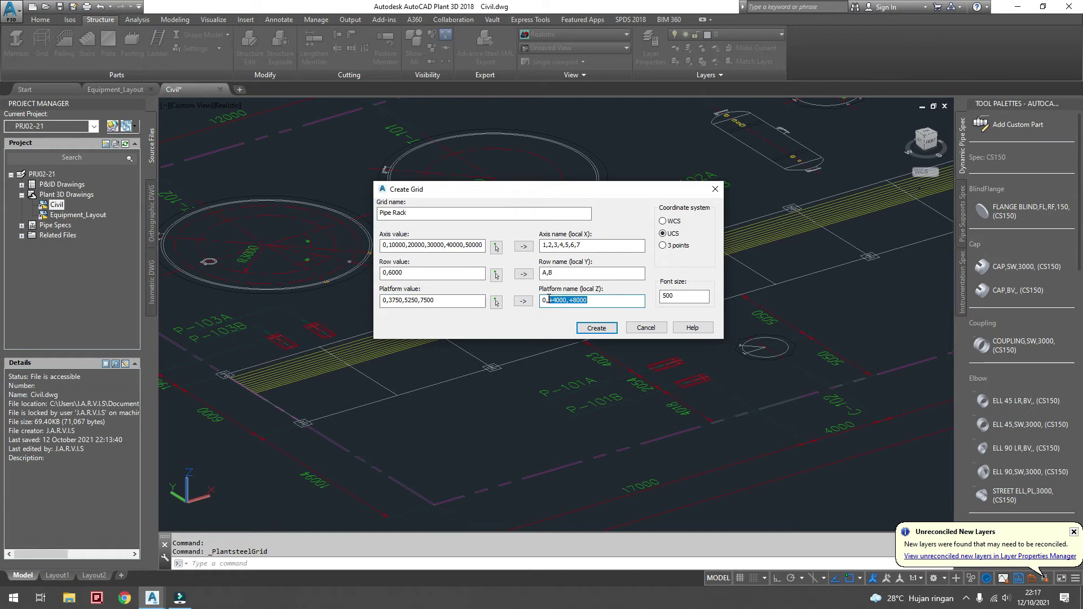
{"action": "key", "text": "ctrl+v"}
{"action": "left_click", "coordinate": [549, 301]}
{"action": "type", "text": "+"}
{"action": "left_click", "coordinate": [570, 302]}
{"action": "type", "text": "+"}
{"action": "type", "text": "+"}
{"action": "left_click", "coordinate": [684, 296]}
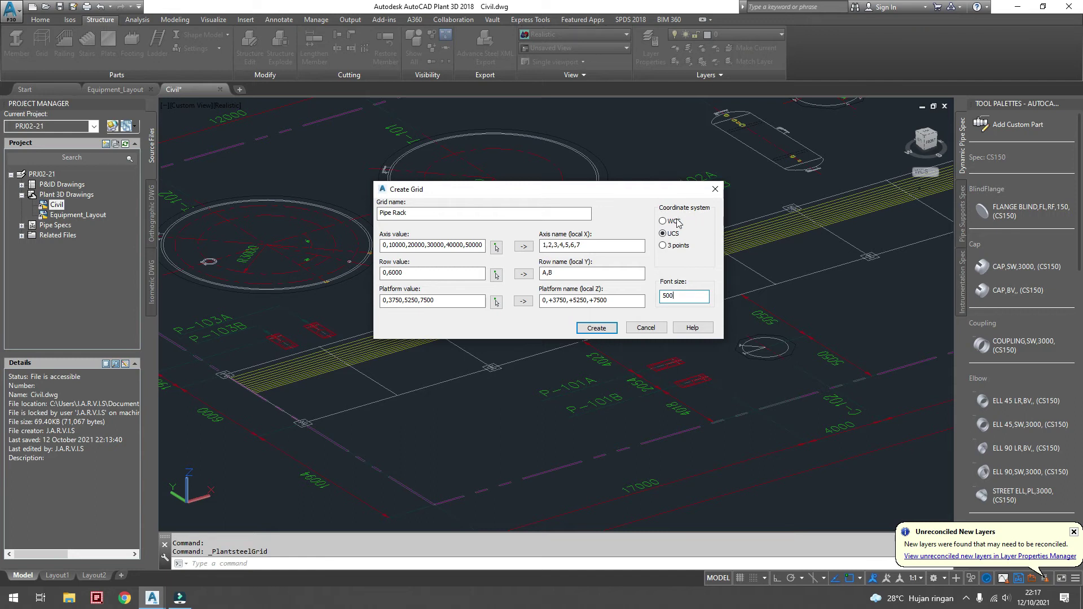
- Choose three-point placement and pick the grid origin at the layout's line intersection
{"action": "left_click", "coordinate": [663, 245]}
{"action": "key", "text": "Return"}
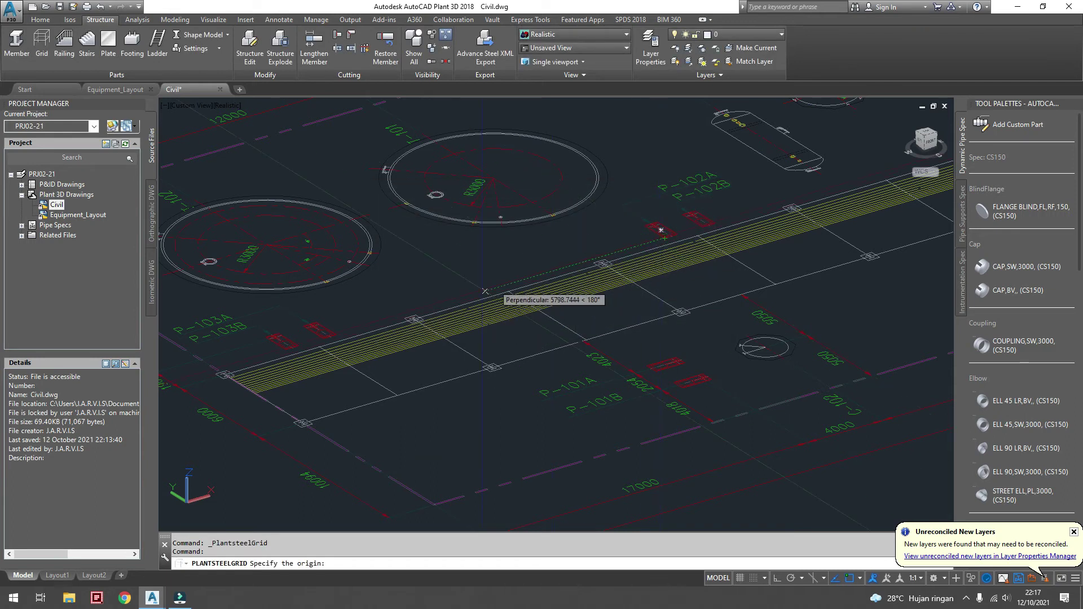
{"action": "scroll", "coordinate": [361, 395], "scroll_direction": "up", "scroll_amount": 3}
{"action": "scroll", "coordinate": [361, 395], "scroll_direction": "up", "scroll_amount": 2}
{"action": "scroll", "coordinate": [367, 389], "scroll_direction": "up", "scroll_amount": 3}
{"action": "scroll", "coordinate": [375, 396], "scroll_direction": "up", "scroll_amount": 2}
{"action": "scroll", "coordinate": [375, 397], "scroll_direction": "up", "scroll_amount": 2}
{"action": "scroll", "coordinate": [361, 389], "scroll_direction": "up", "scroll_amount": 3}
{"action": "scroll", "coordinate": [347, 384], "scroll_direction": "up", "scroll_amount": 3}
{"action": "left_click", "coordinate": [336, 386]}
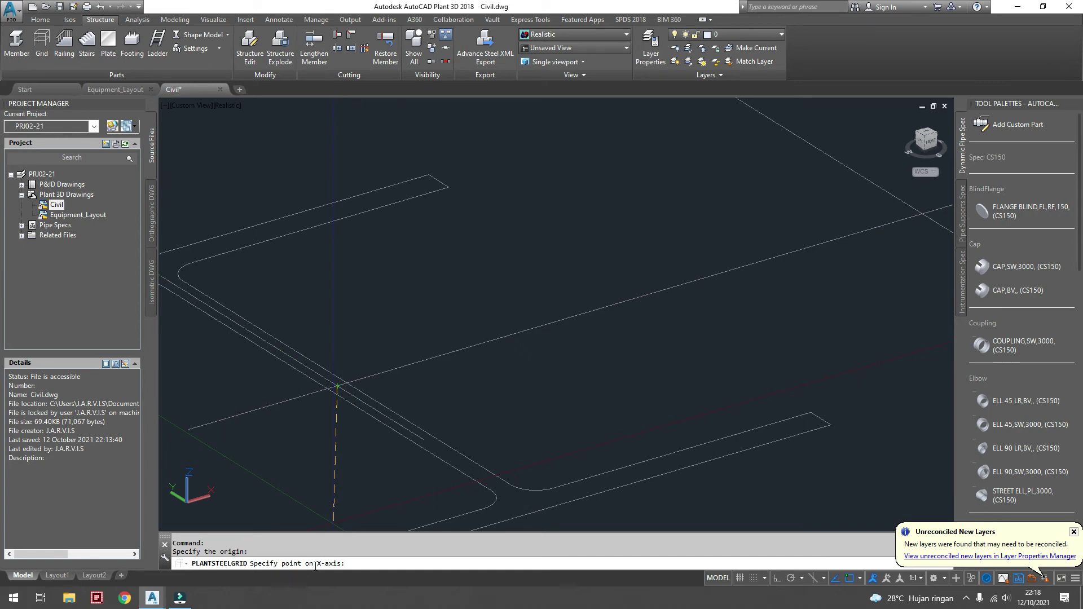
{"action": "scroll", "coordinate": [313, 504], "scroll_direction": "down", "scroll_amount": 4}
{"action": "scroll", "coordinate": [332, 467], "scroll_direction": "down", "scroll_amount": 4}
- With Ortho on, pick the X-axis, XY-plane and Z points, then create the Pipe Rack grid
{"action": "left_click", "coordinate": [777, 578]}
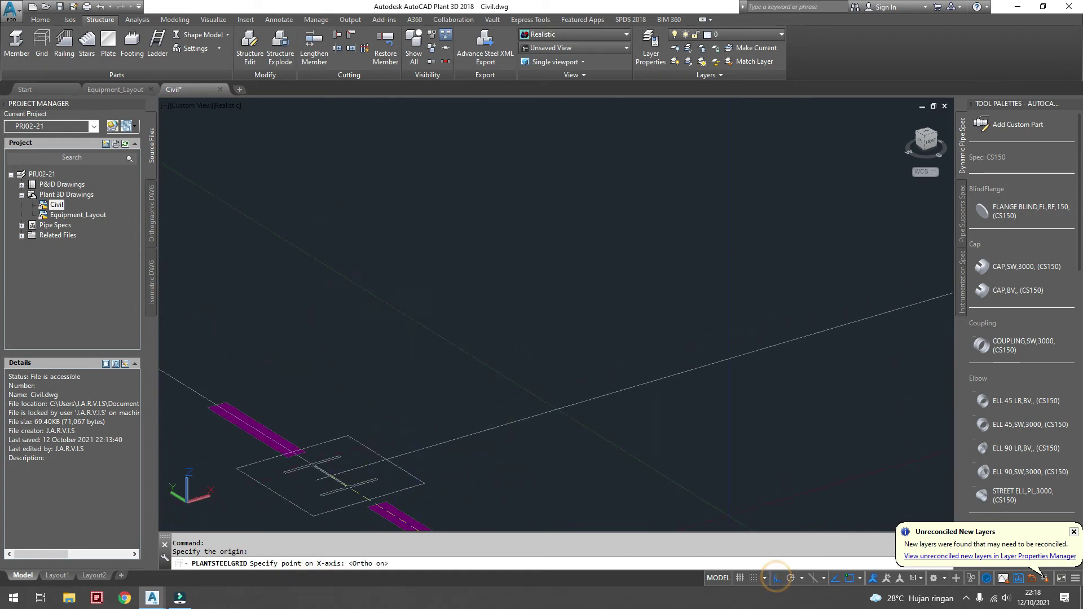
{"action": "left_click", "coordinate": [643, 385]}
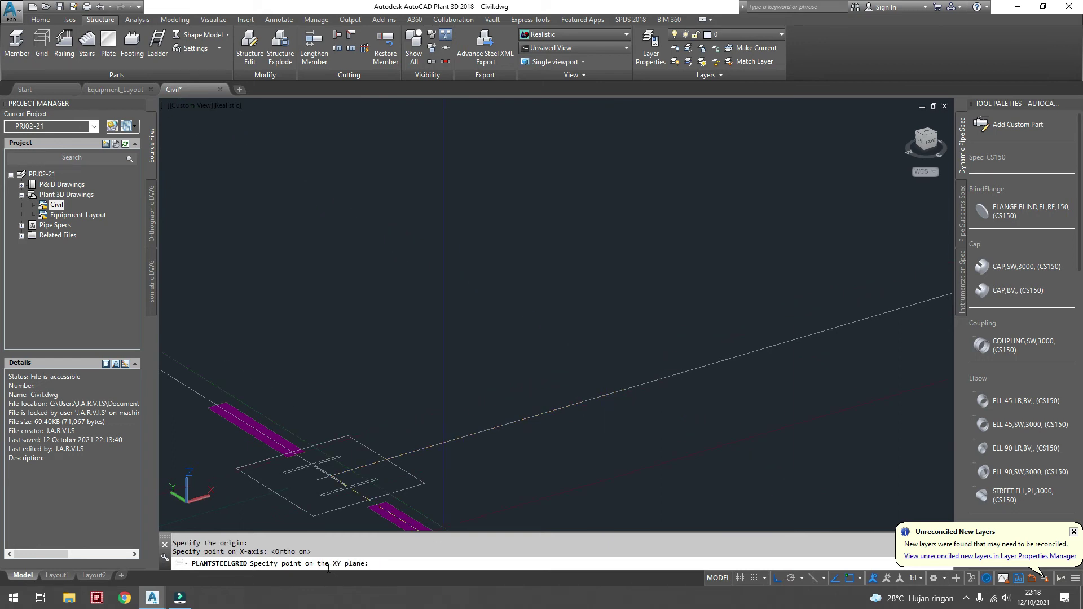
{"action": "scroll", "coordinate": [401, 500], "scroll_direction": "down", "scroll_amount": 4}
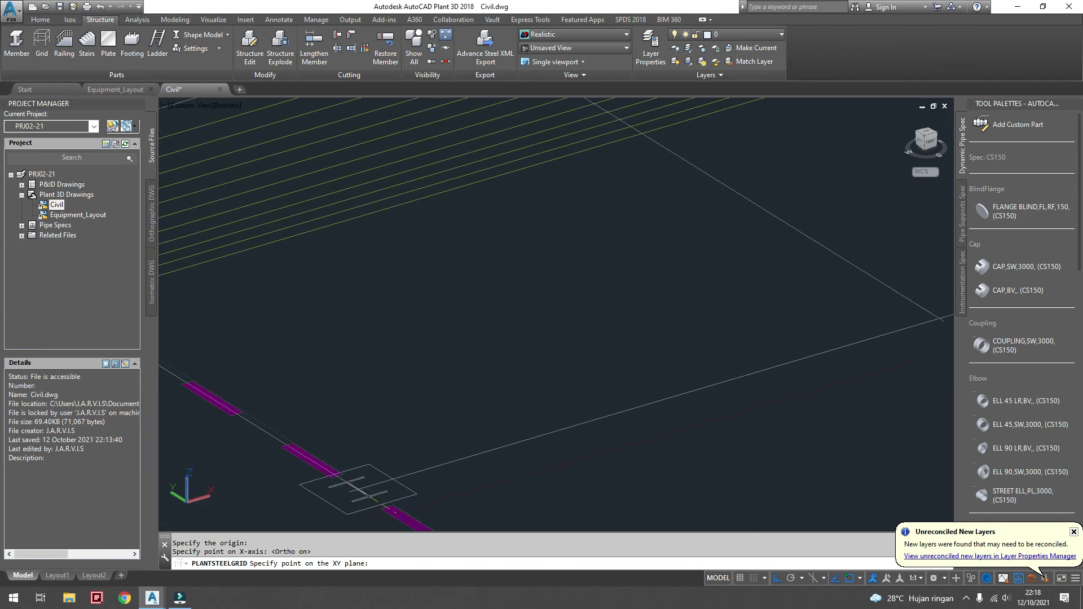
{"action": "left_click", "coordinate": [308, 435]}
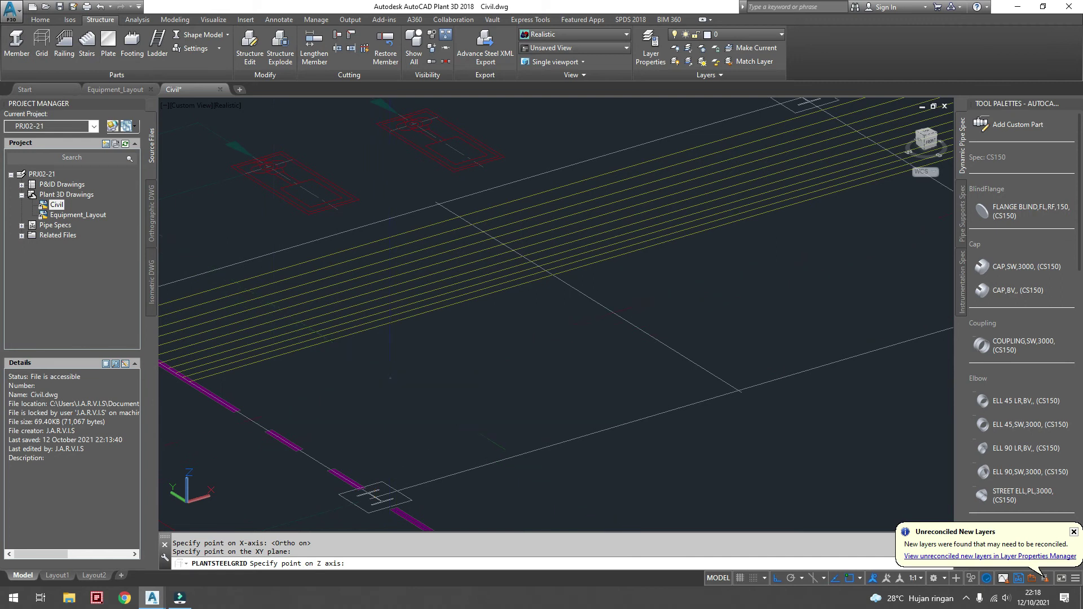
{"action": "left_click", "coordinate": [390, 378]}
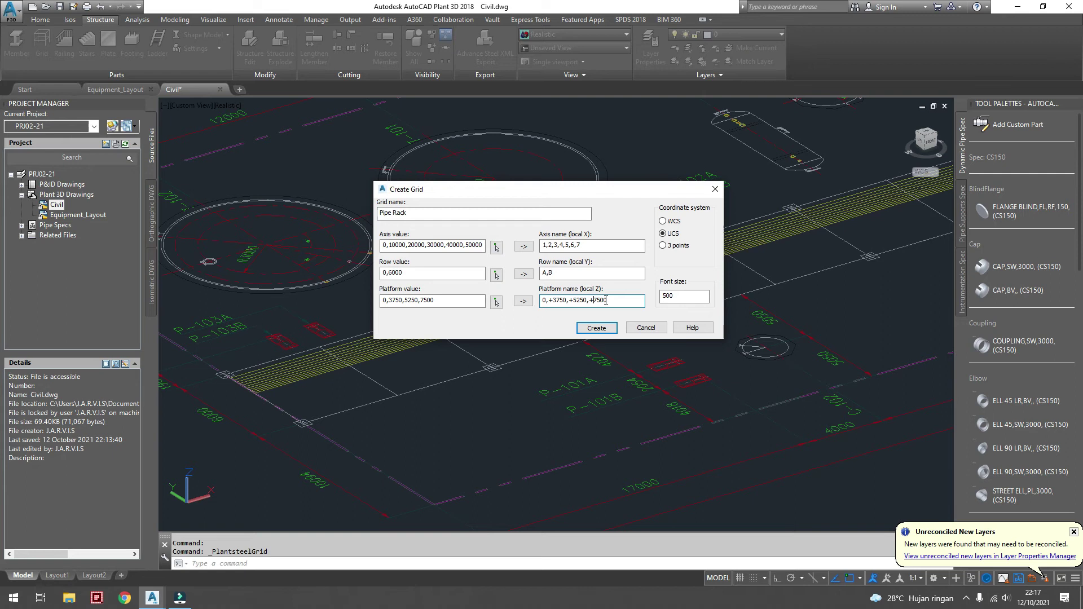
{"action": "left_click", "coordinate": [683, 299]}
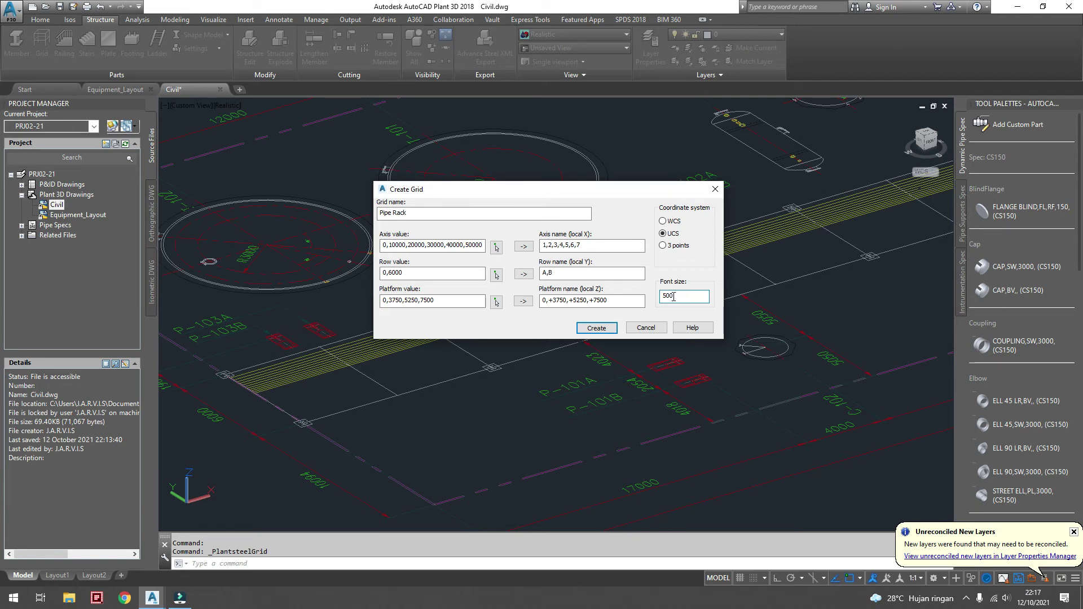
{"action": "left_click", "coordinate": [587, 358]}
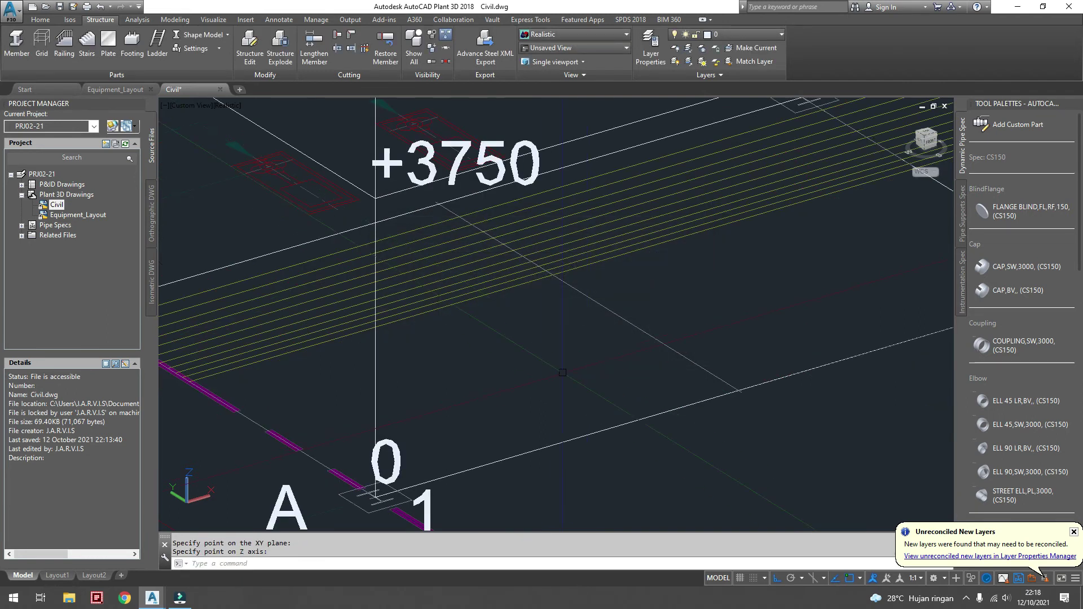
{"action": "scroll", "coordinate": [510, 423], "scroll_direction": "down", "scroll_amount": 2}
{"action": "scroll", "coordinate": [510, 423], "scroll_direction": "down", "scroll_amount": 2}
{"action": "scroll", "coordinate": [510, 423], "scroll_direction": "down", "scroll_amount": 2}
{"action": "middle_click_drag", "start_coordinate": [634, 409], "coordinate": [448, 423]}
{"action": "scroll", "coordinate": [443, 420], "scroll_direction": "down", "scroll_amount": 2}
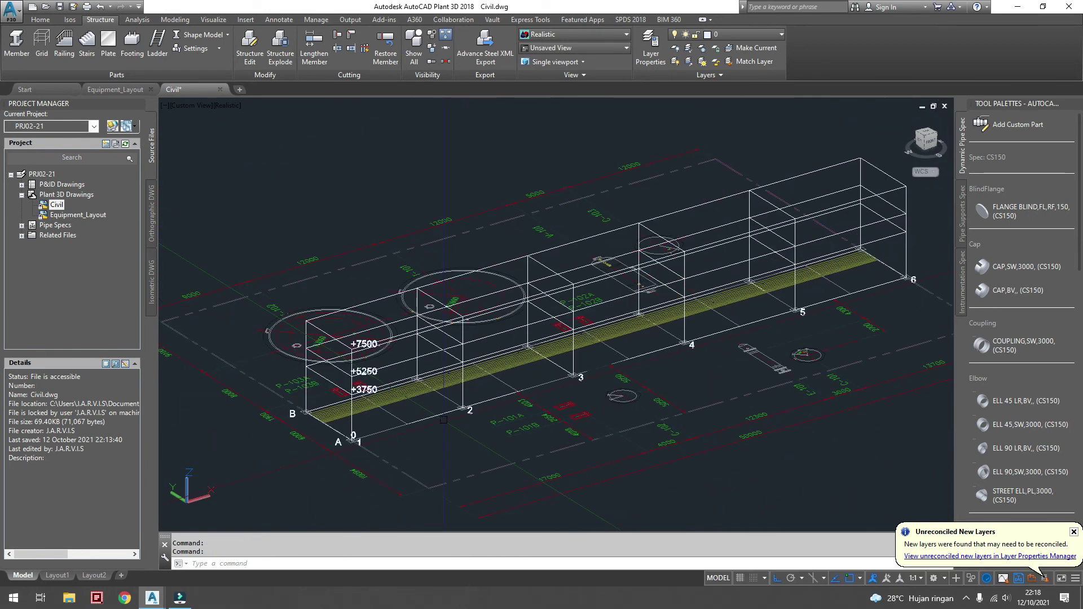
{"action": "scroll", "coordinate": [443, 420], "scroll_direction": "down", "scroll_amount": 2}
{"action": "scroll", "coordinate": [435, 420], "scroll_direction": "up", "scroll_amount": 1}
- Unload the Equipment Layout reference from the XREF palette
{"action": "type", "text": "XREF"}
{"action": "key", "text": "Return"}
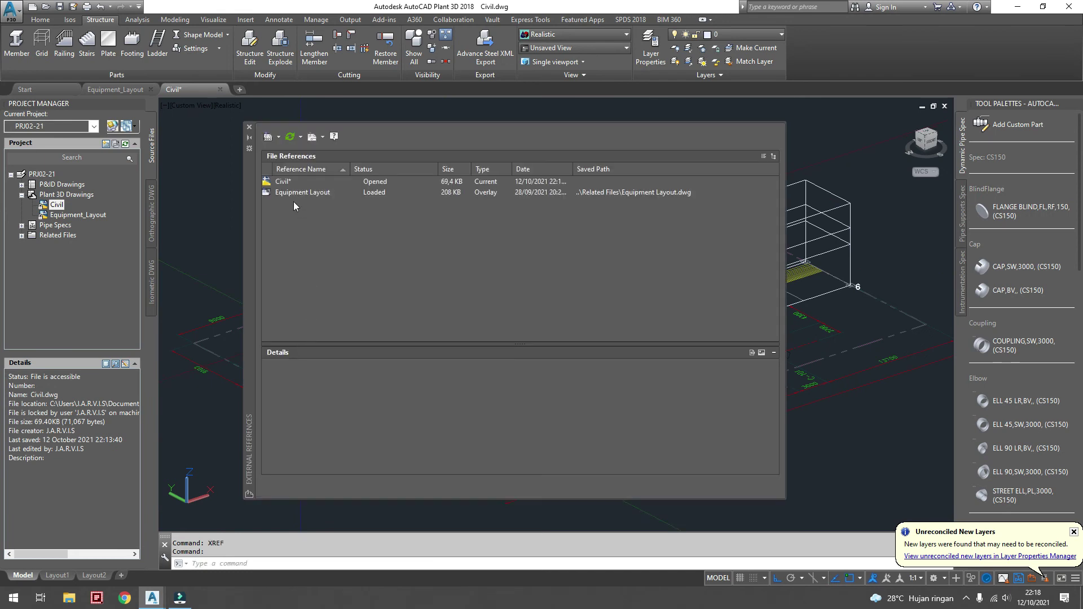
{"action": "left_click", "coordinate": [292, 194]}
{"action": "right_click", "coordinate": [292, 194]}
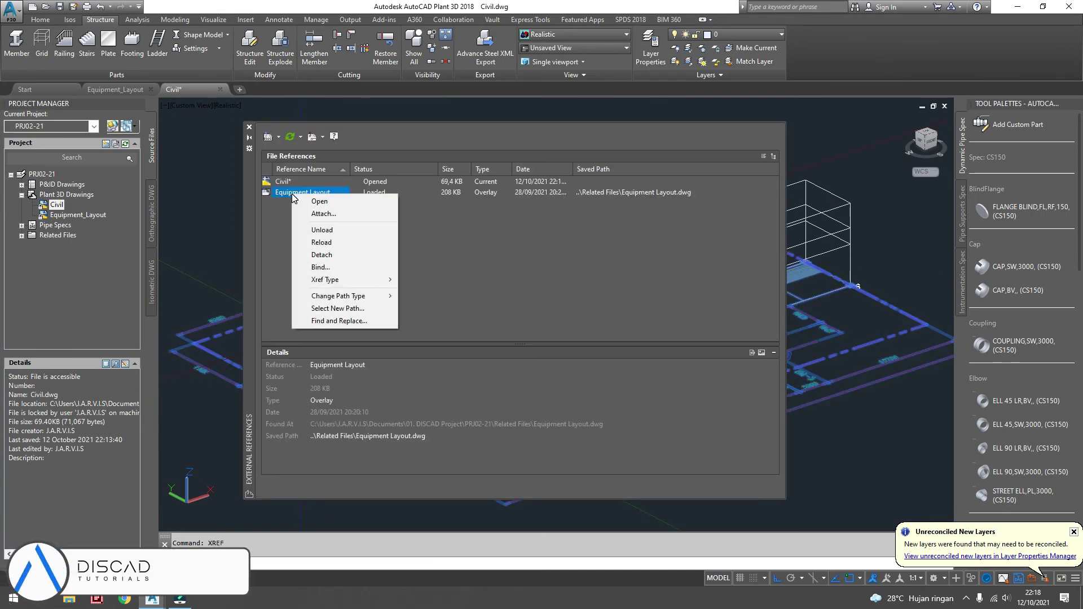
{"action": "left_click", "coordinate": [321, 231]}
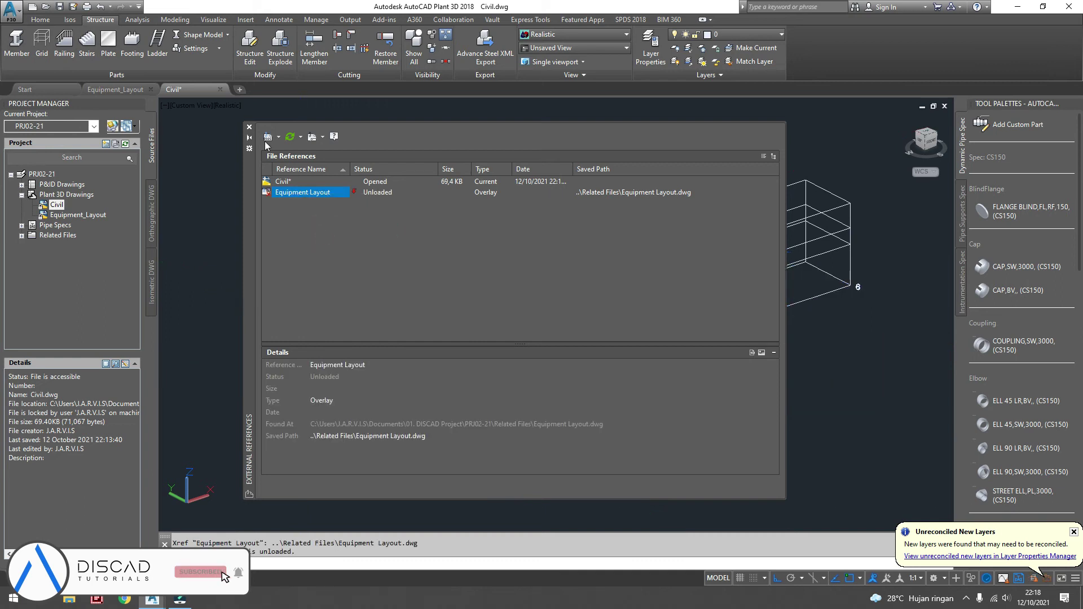
{"action": "left_click", "coordinate": [248, 127]}
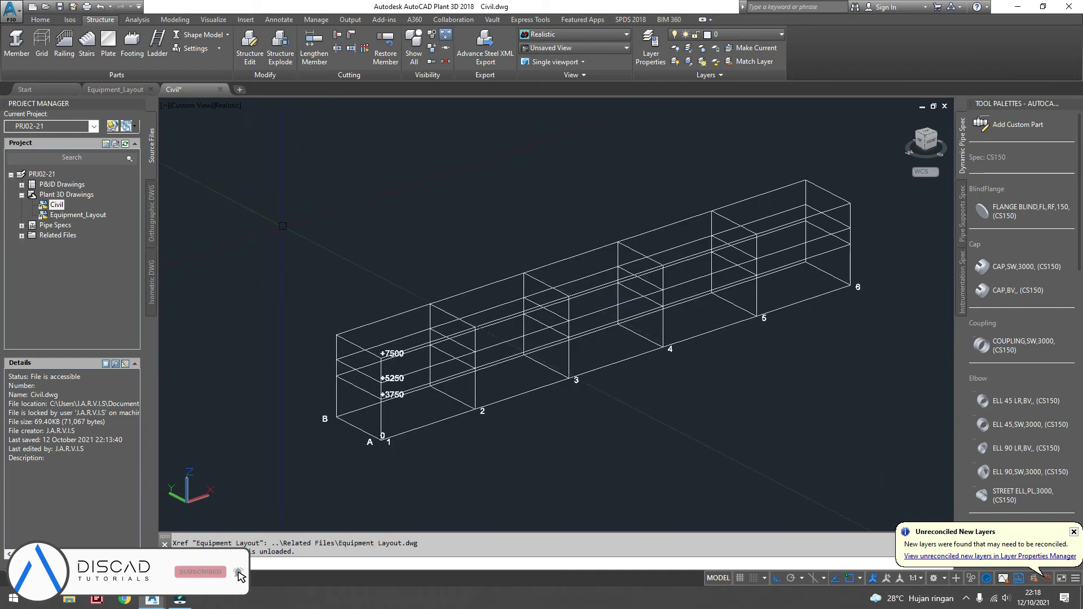
- Edit the Pipe Rack grid structure, inserting axis value 5000 after 0
{"action": "scroll", "coordinate": [412, 440], "scroll_direction": "up", "scroll_amount": 2}
{"action": "middle_click_drag", "start_coordinate": [406, 429], "coordinate": [326, 447]}
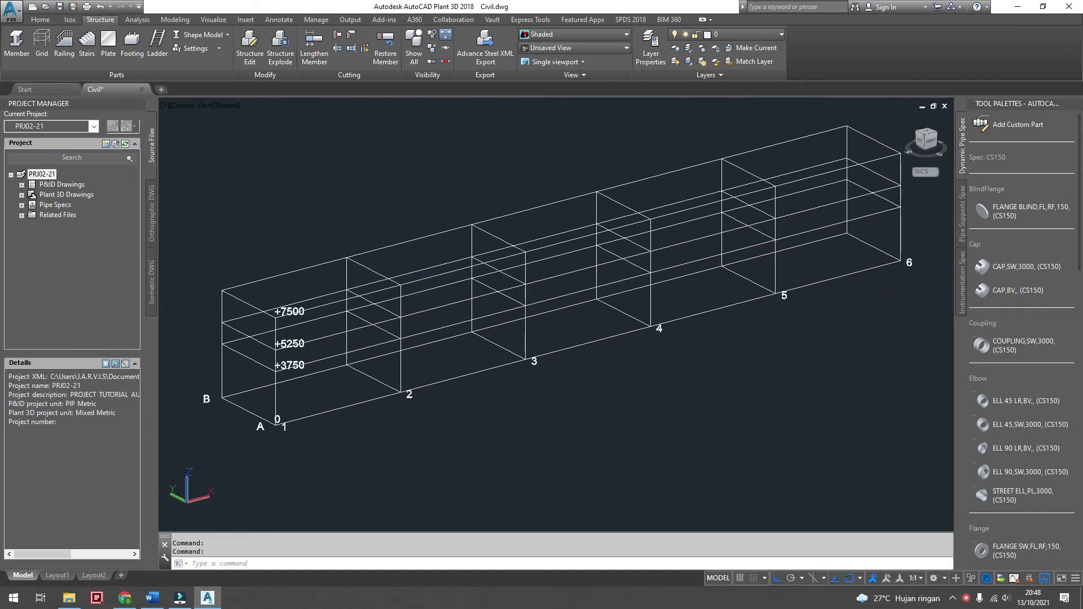
{"action": "left_click", "coordinate": [348, 297]}
{"action": "right_click", "coordinate": [348, 298]}
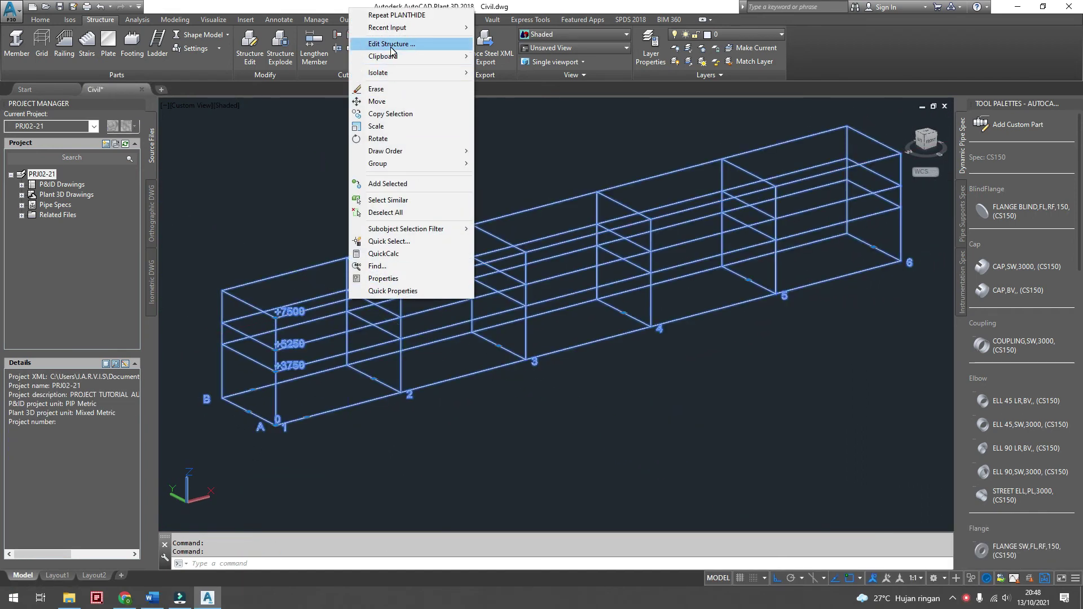
{"action": "left_click", "coordinate": [392, 50]}
{"action": "left_click_drag", "start_coordinate": [438, 222], "coordinate": [496, 145]}
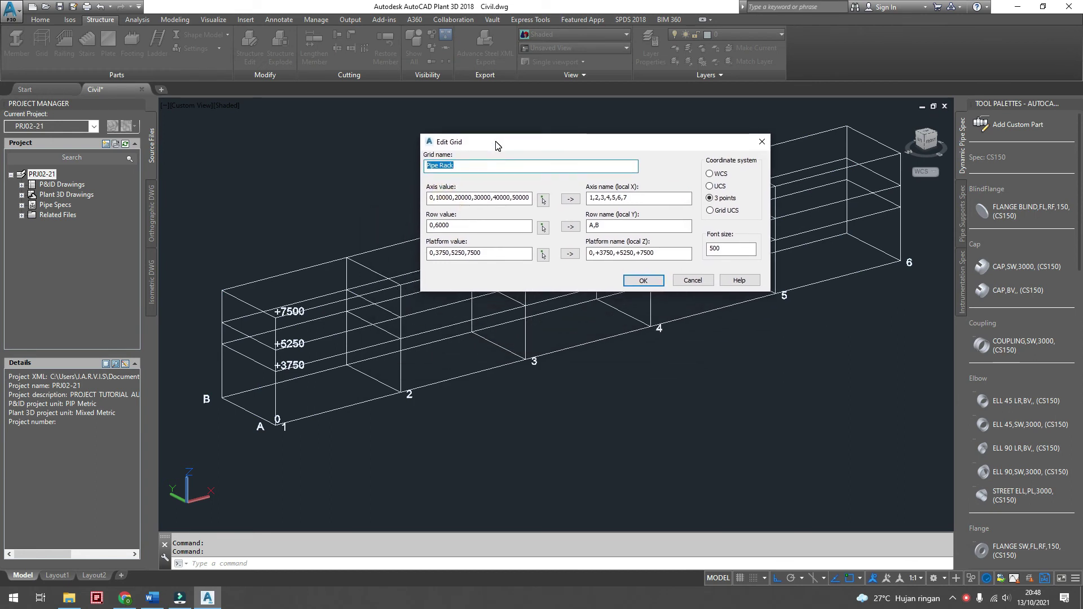
{"action": "left_click", "coordinate": [484, 197]}
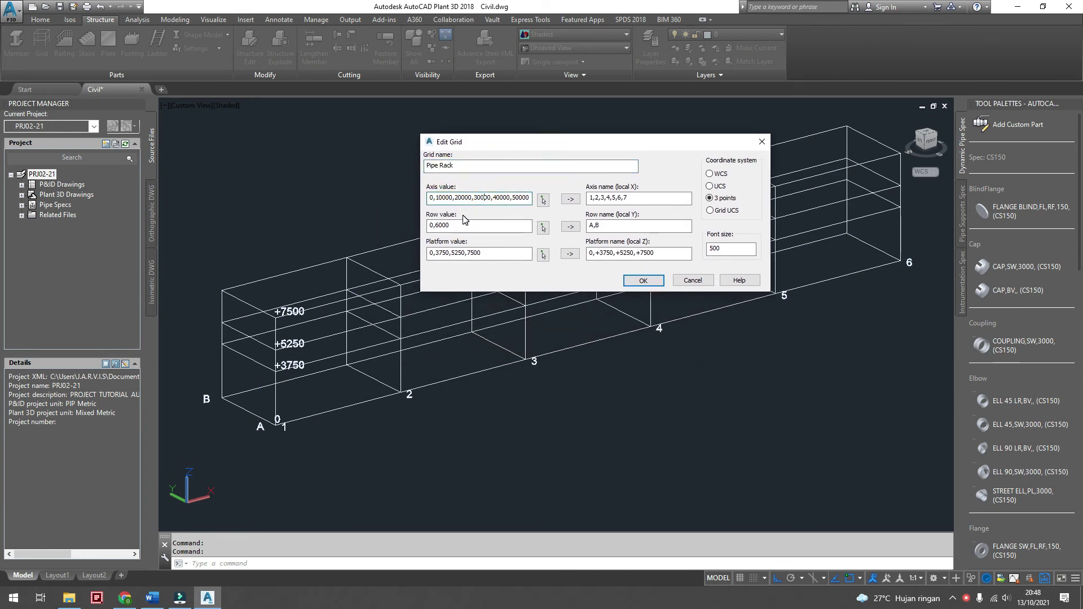
{"action": "left_click", "coordinate": [434, 198]}
{"action": "type", "text": "5000,"}
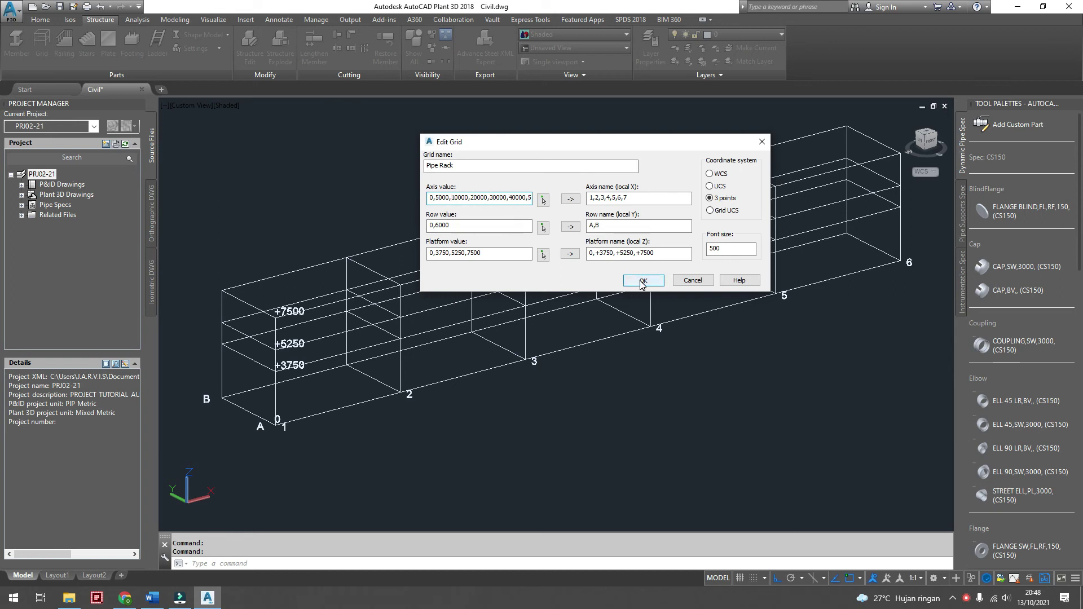
{"action": "left_click", "coordinate": [641, 282]}
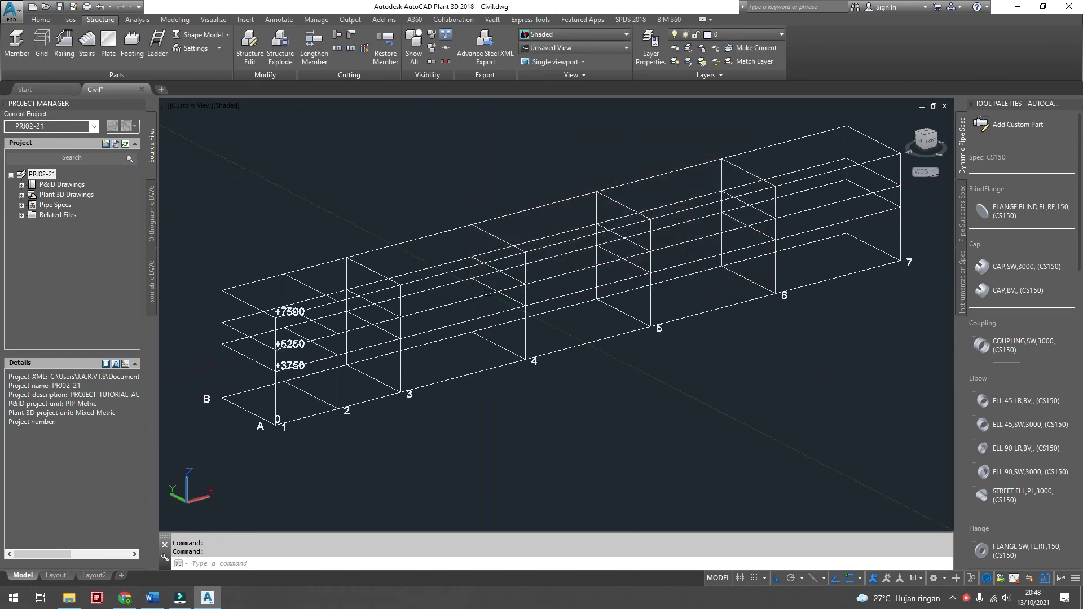
- Orbit and pan to inspect the edited grid with axes 1–7
{"action": "scroll", "coordinate": [339, 316], "scroll_direction": "up", "scroll_amount": 1}
{"action": "scroll", "coordinate": [367, 313], "scroll_direction": "up", "scroll_amount": 1}
{"action": "scroll", "coordinate": [417, 315], "scroll_direction": "up", "scroll_amount": 1}
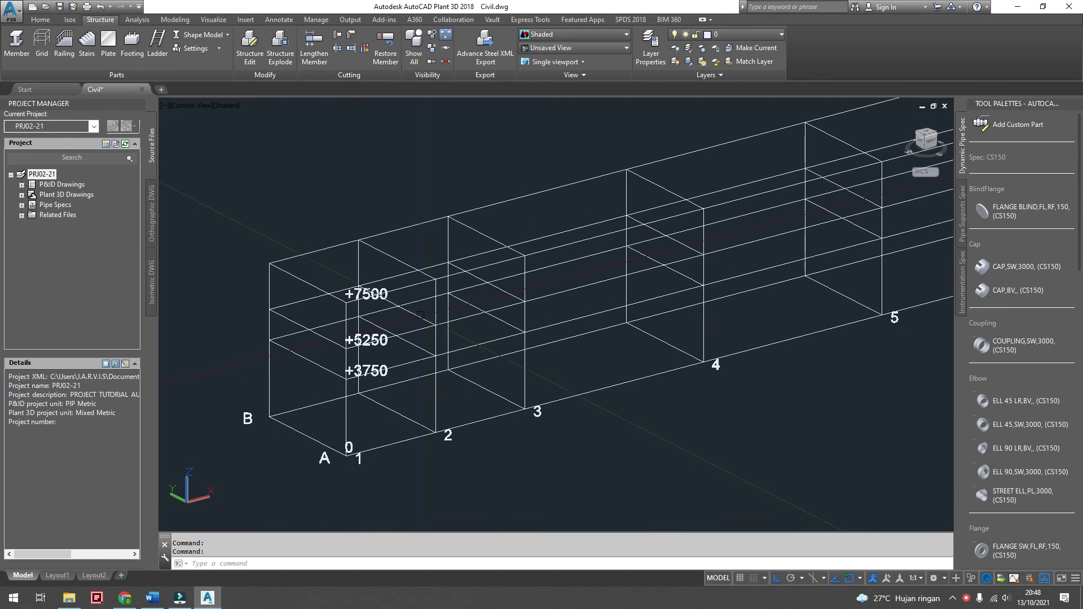
{"action": "mouse_move", "coordinate": [430, 315]}
{"action": "middle_mouse_down", "text": "shift"}
{"action": "mouse_move", "coordinate": [415, 322]}
{"action": "mouse_move", "coordinate": [425, 315]}
{"action": "middle_mouse_up", "text": "shift"}
{"action": "scroll", "coordinate": [425, 314], "scroll_direction": "down", "scroll_amount": 2}
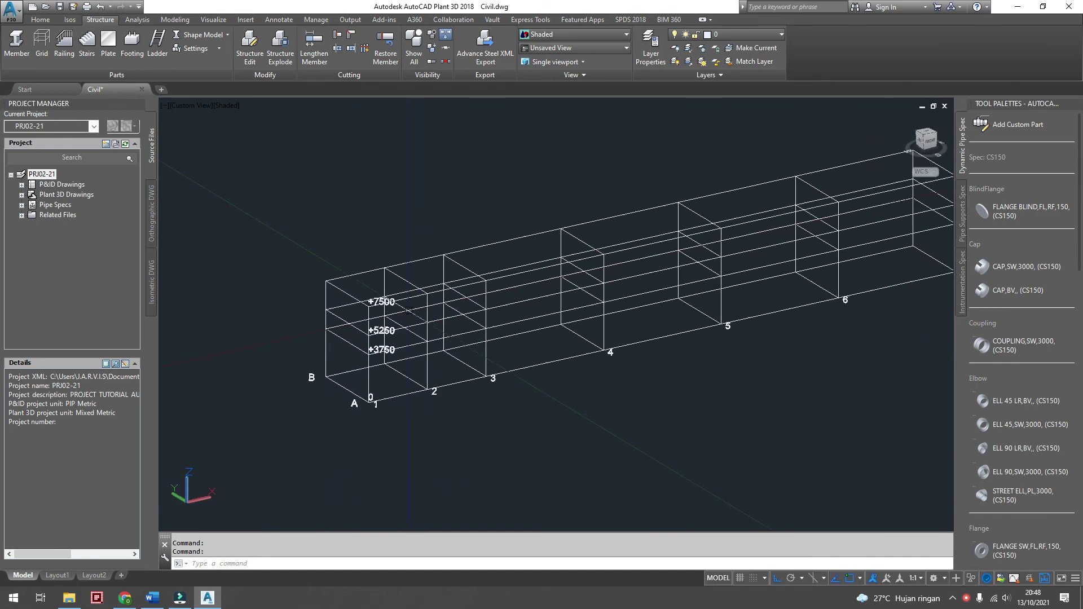
{"action": "middle_click_drag", "start_coordinate": [515, 324], "coordinate": [451, 338]}
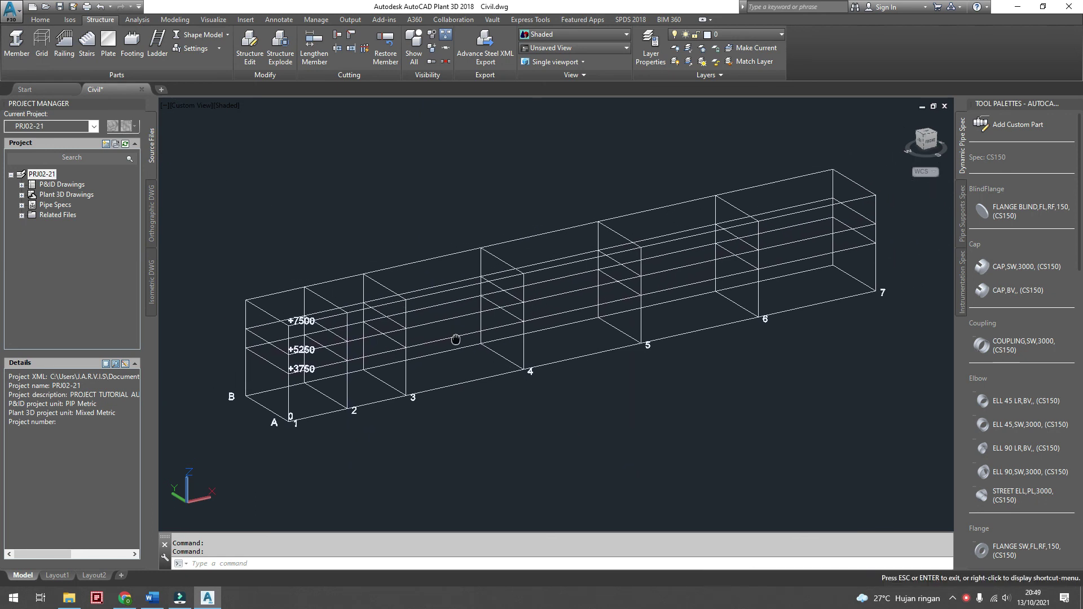